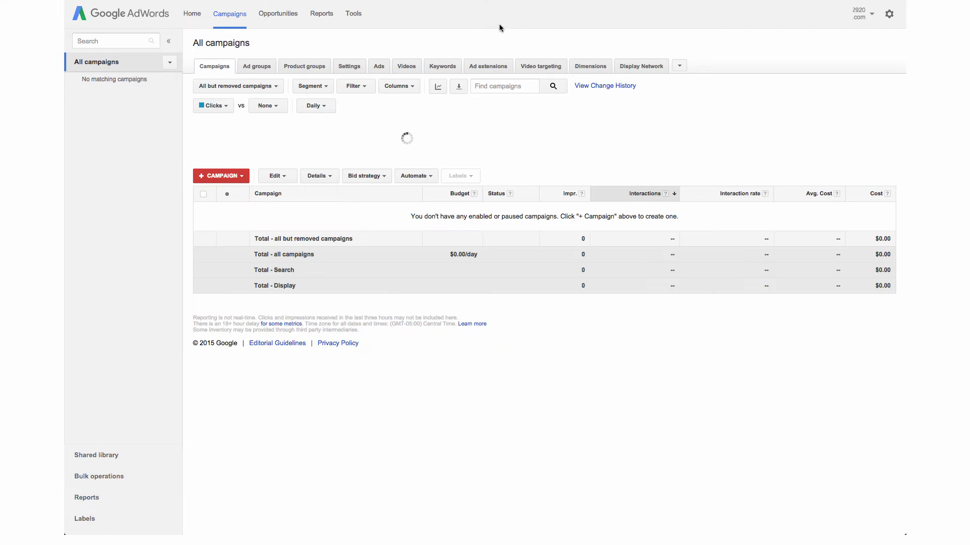
# - Open the Keyword Planner tool from the AdWords Tools menu
pyautogui.click(353, 17)
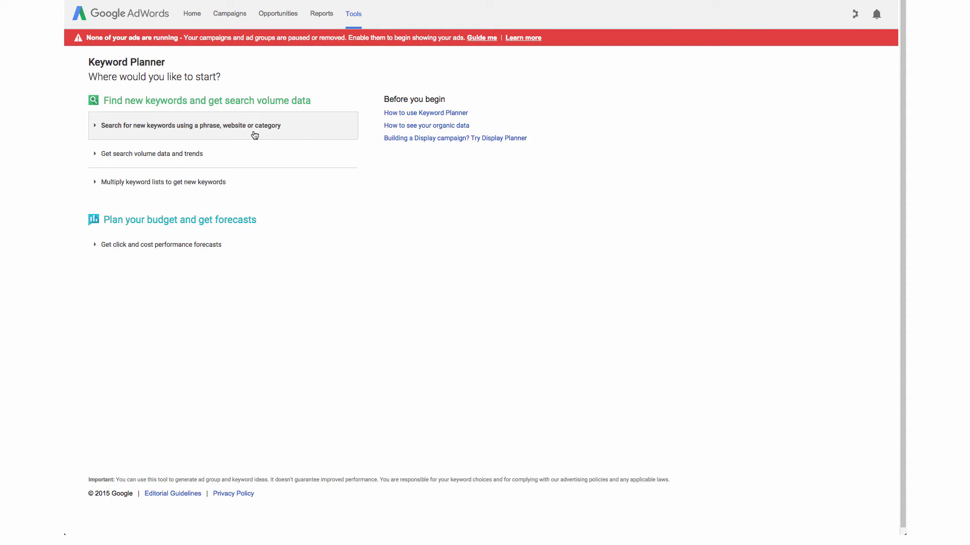
# - Enter 'baseball hat' and 'baseball hats' on separate lines as the product or service to search
pyautogui.click(206, 134)
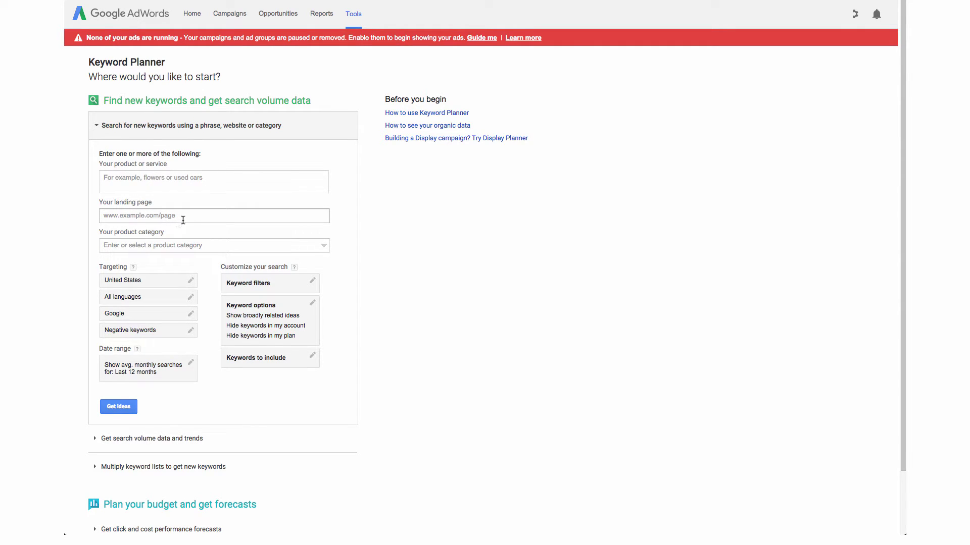
pyautogui.click(185, 184)
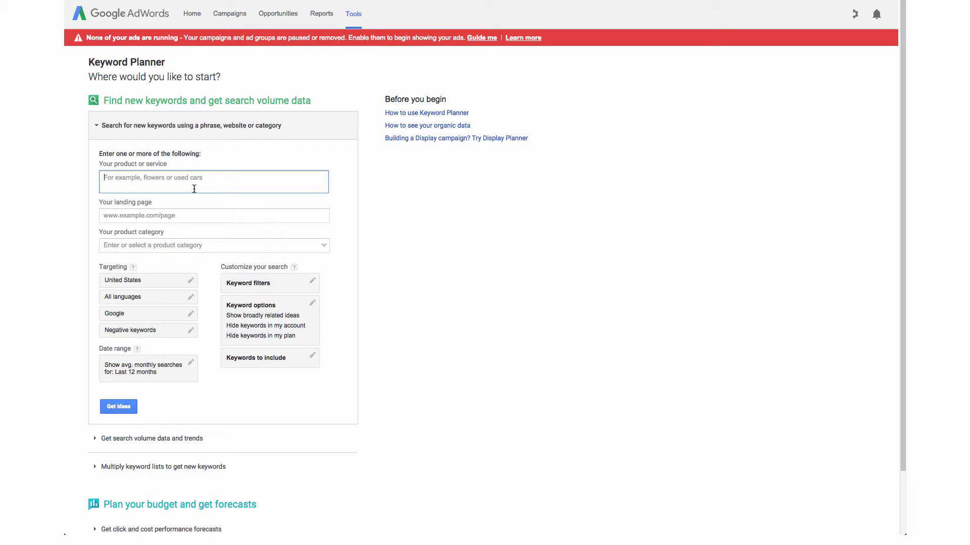
pyautogui.write('baseball hat')
pyautogui.press('Return')
pyautogui.write('baseball hats')
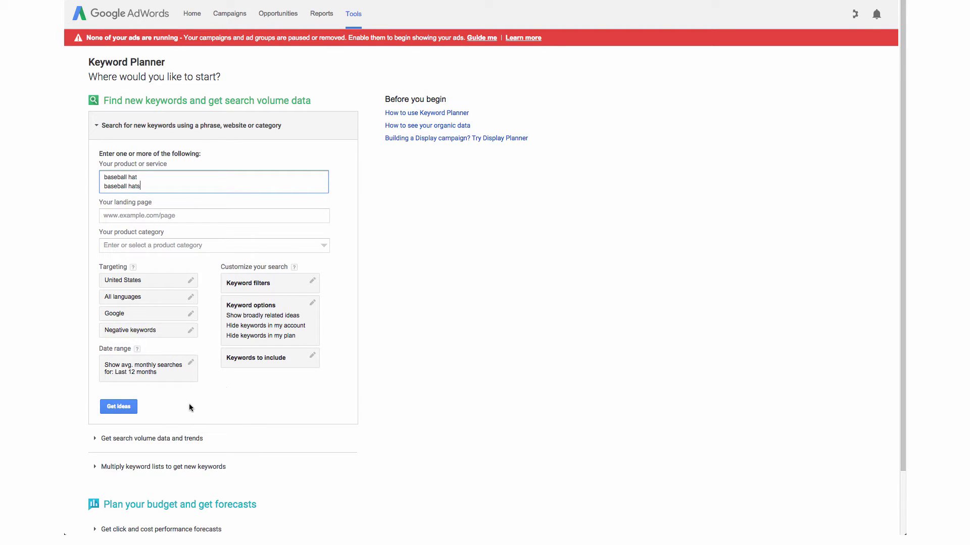
# - Get ideas and view the Keyword ideas table: 'baseball hats' 9,900, 'baseball hat' 4,400 searches
pyautogui.click(131, 406)
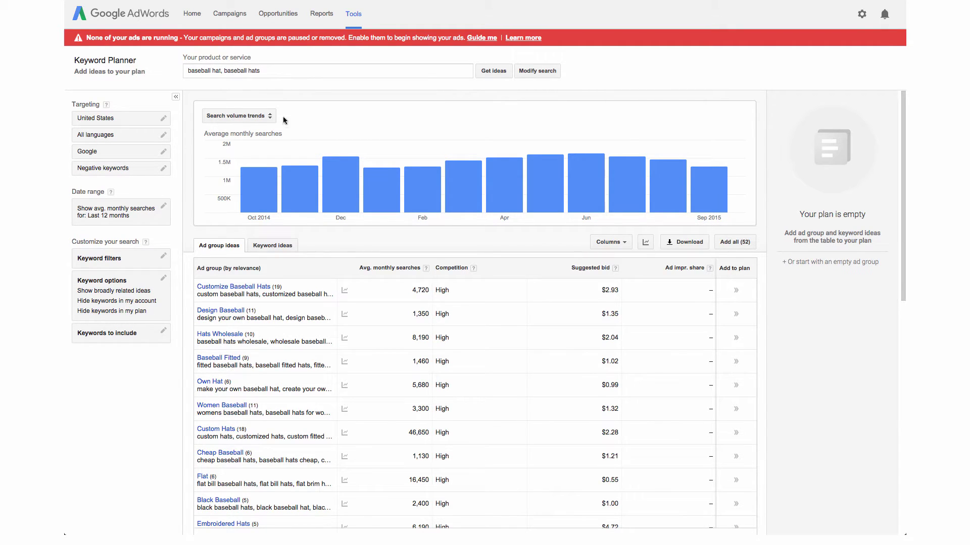
pyautogui.click(281, 250)
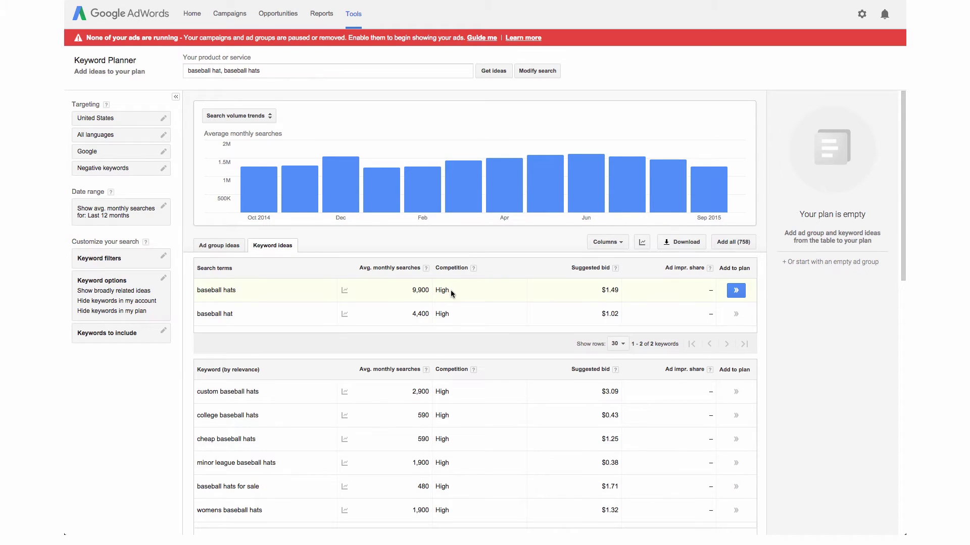
pyautogui.scroll(-1, 451, 289)
pyautogui.scroll(-2, 468, 286)
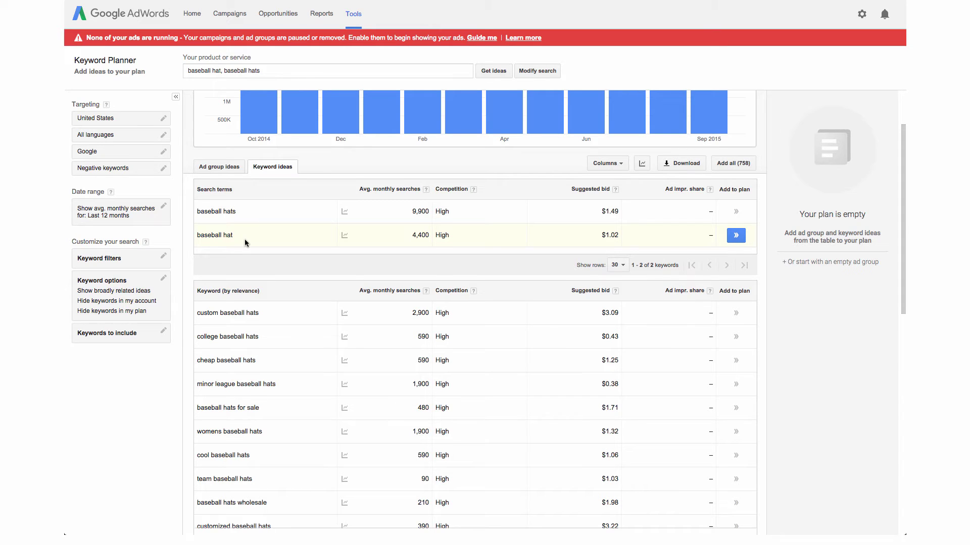
pyautogui.moveTo(231, 238)
pyautogui.scroll(-2, 480, 266)
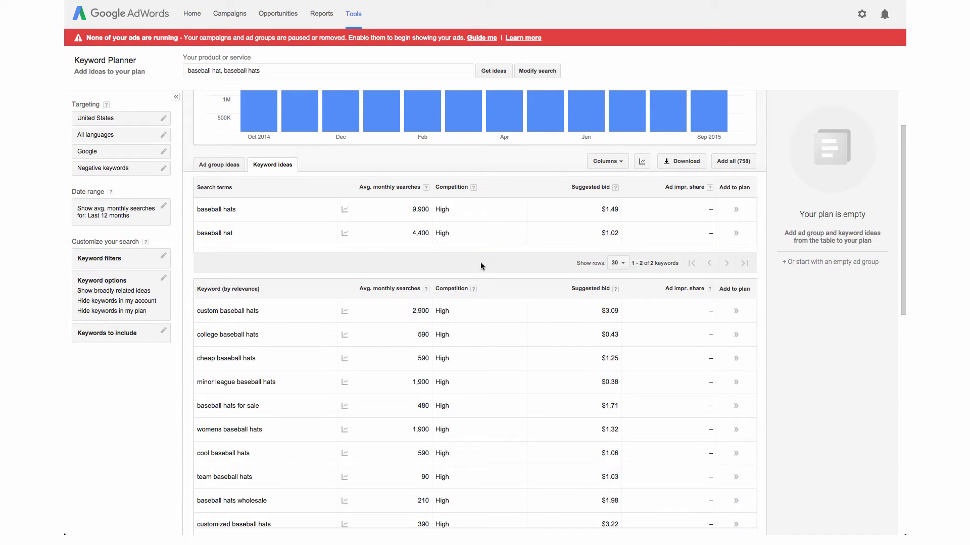
pyautogui.scroll(-2, 480, 263)
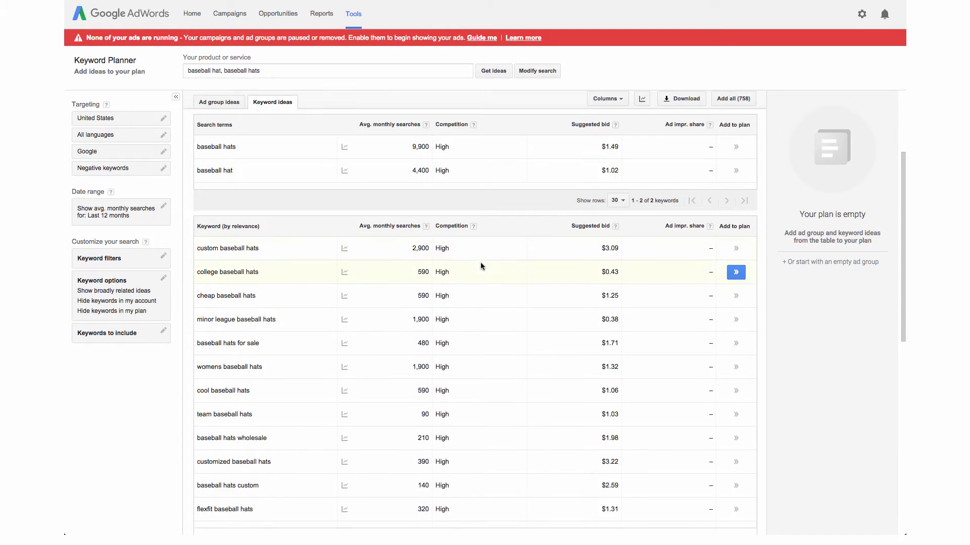
pyautogui.scroll(-3, 467, 238)
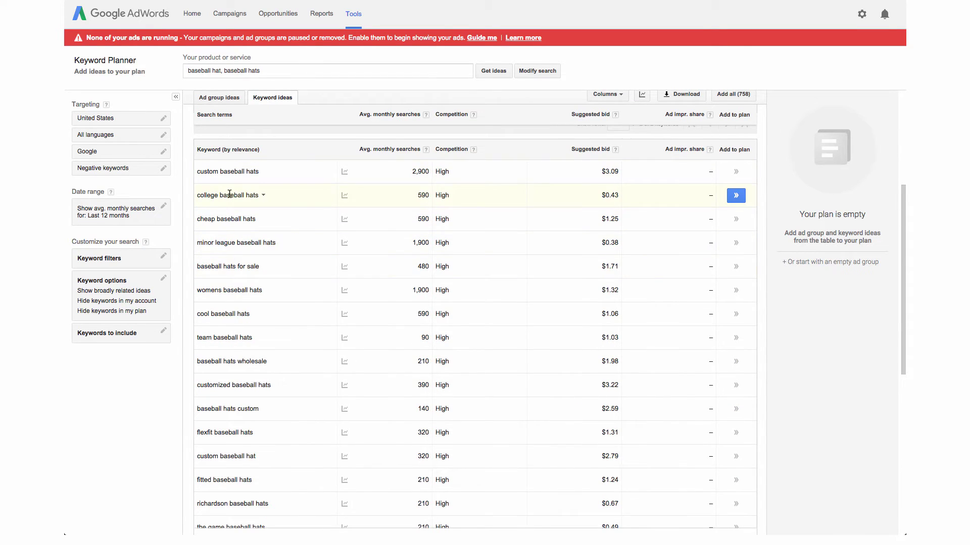
pyautogui.scroll(5, 247, 195)
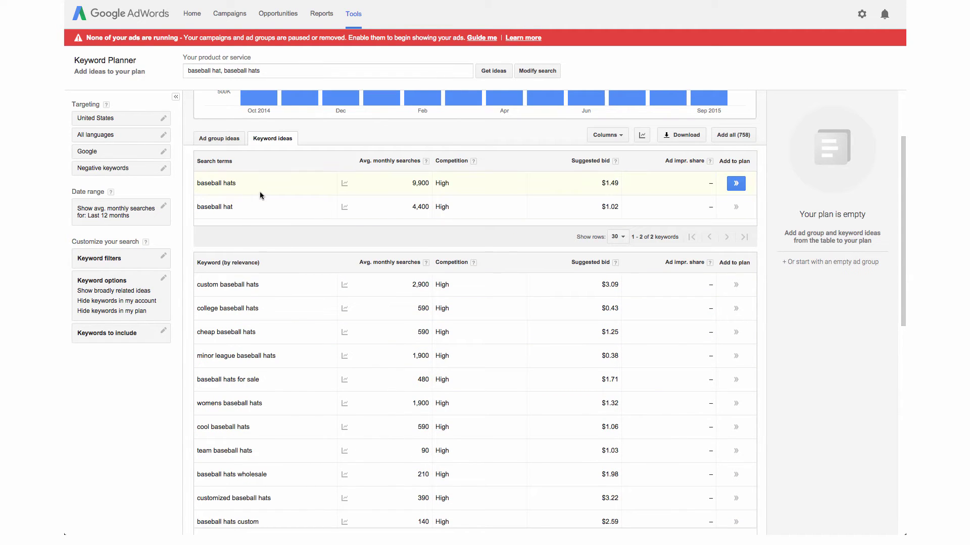
pyautogui.scroll(-2, 329, 231)
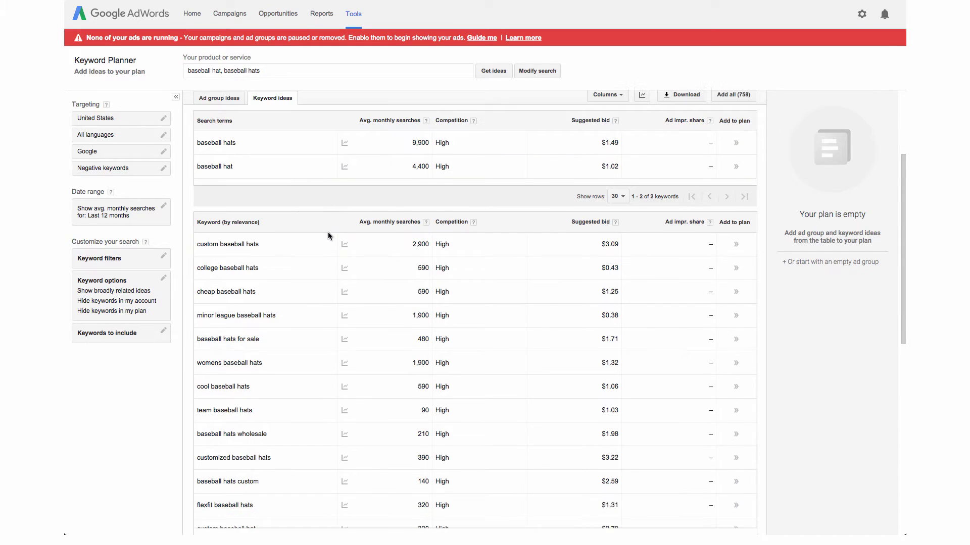
pyautogui.scroll(-3, 328, 235)
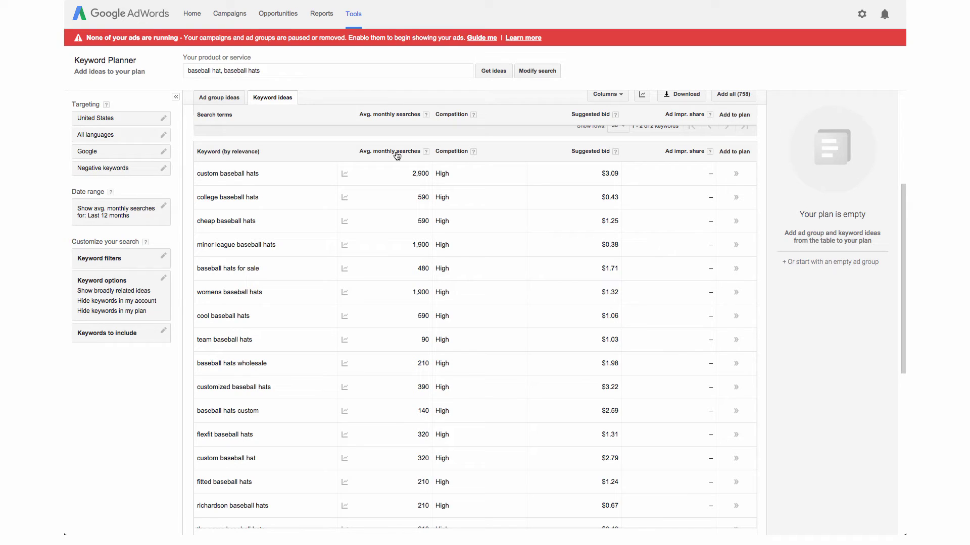
# - Sort keyword ideas by Avg. monthly searches ascending, lowest 10-search keywords first
pyautogui.click(397, 156)
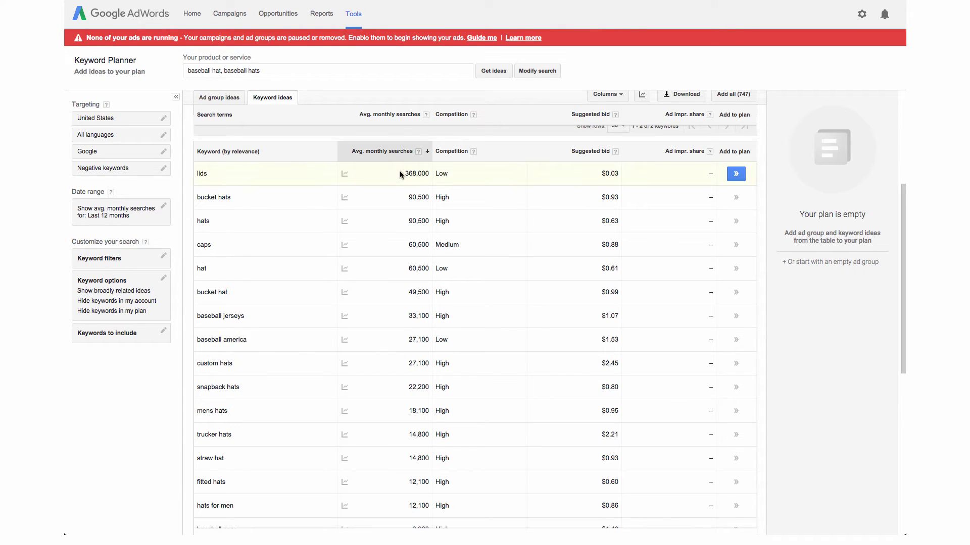
pyautogui.click(384, 160)
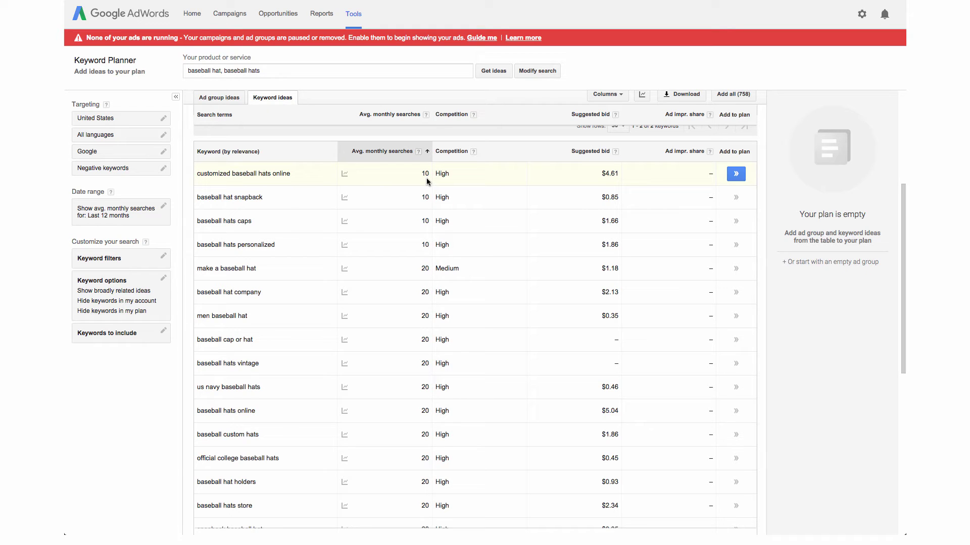
pyautogui.scroll(-3, 424, 225)
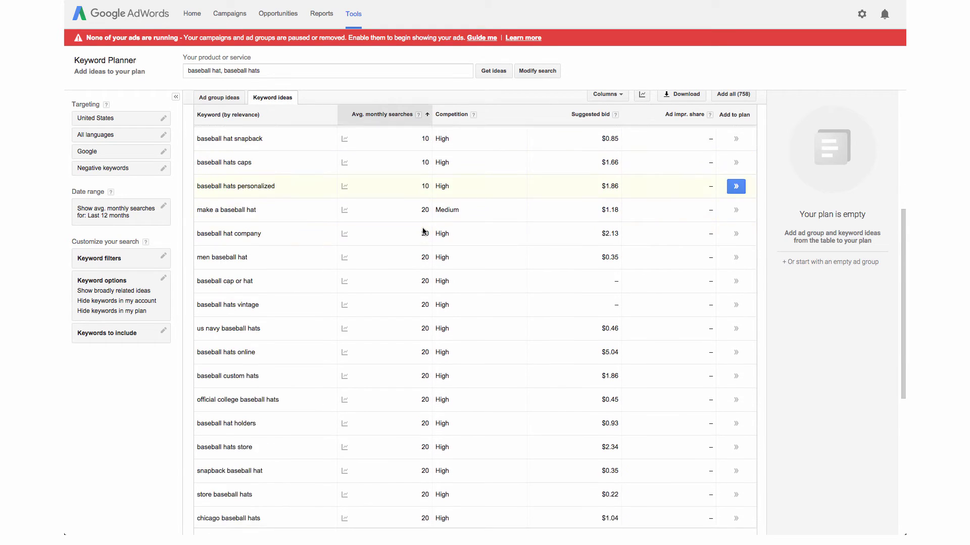
pyautogui.scroll(-6, 678, 351)
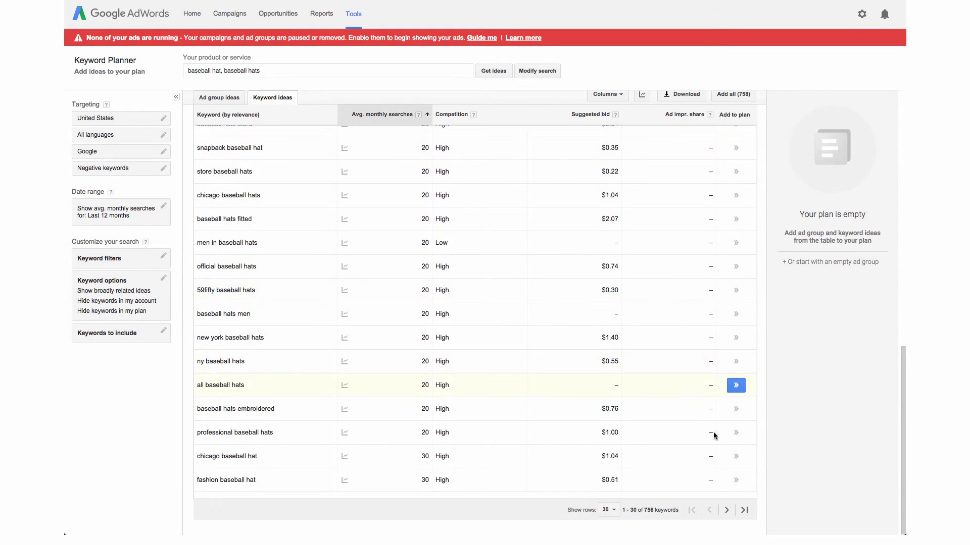
# - Page forward through the sorted ideas to rows 301–330, at 110–140 monthly searches
pyautogui.click(727, 510)
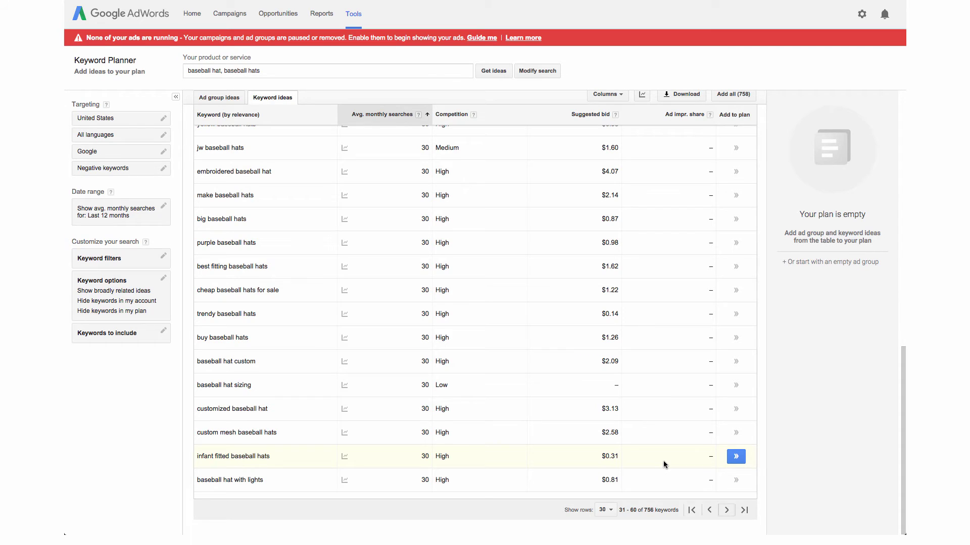
pyautogui.click(727, 511)
pyautogui.click(727, 510)
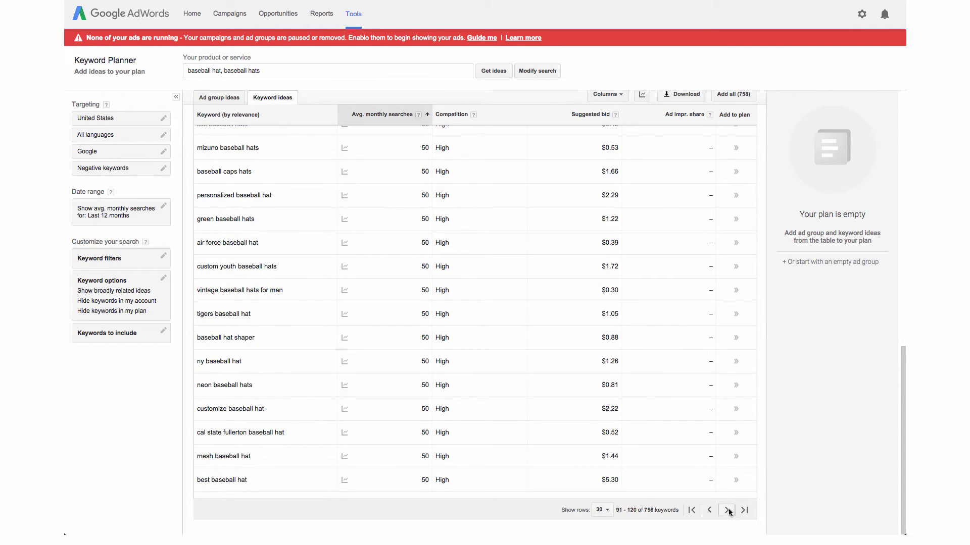
pyautogui.click(727, 510)
pyautogui.click(727, 510)
pyautogui.click(727, 510)
pyautogui.click(728, 510)
pyautogui.click(728, 510)
pyautogui.click(727, 510)
pyautogui.click(727, 510)
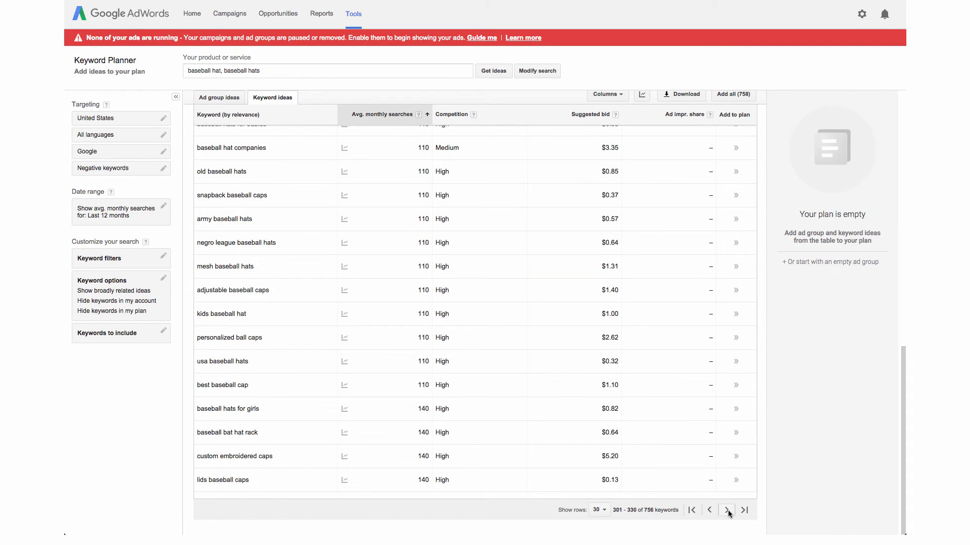
pyautogui.scroll(5, 508, 362)
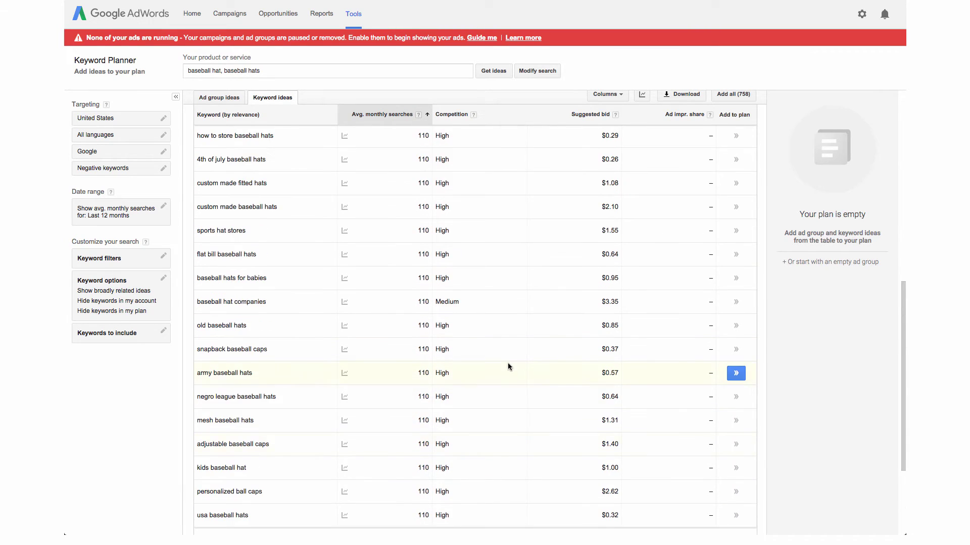
pyautogui.scroll(1, 508, 363)
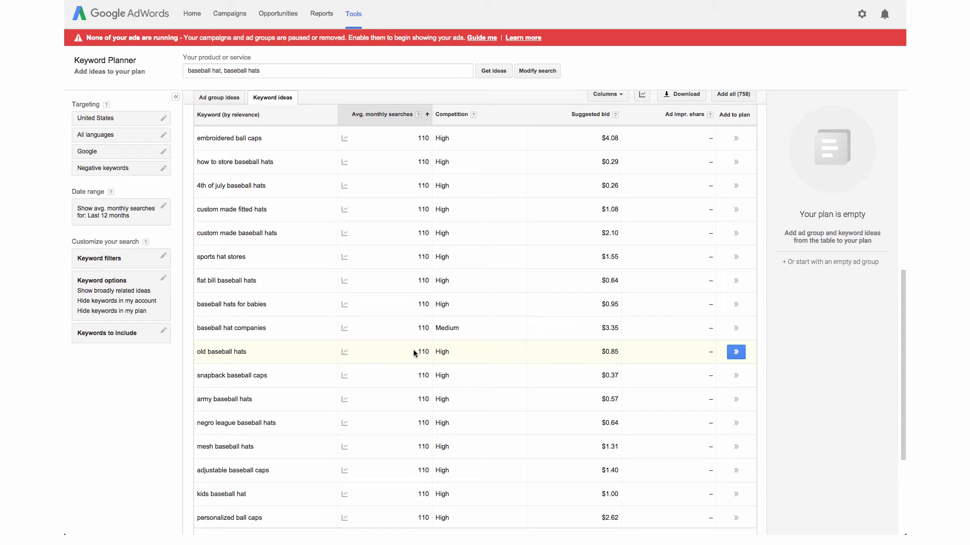
pyautogui.scroll(-2, 414, 352)
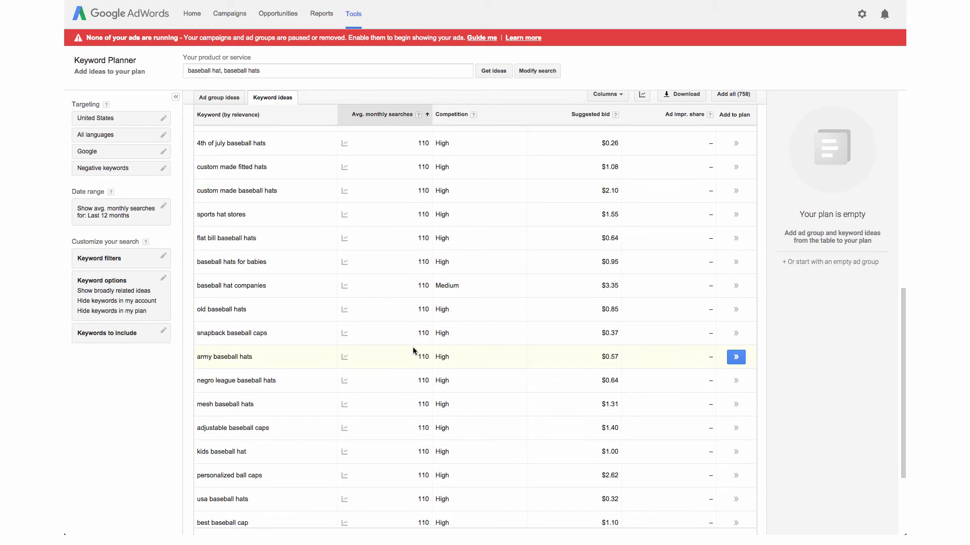
pyautogui.scroll(-5, 413, 351)
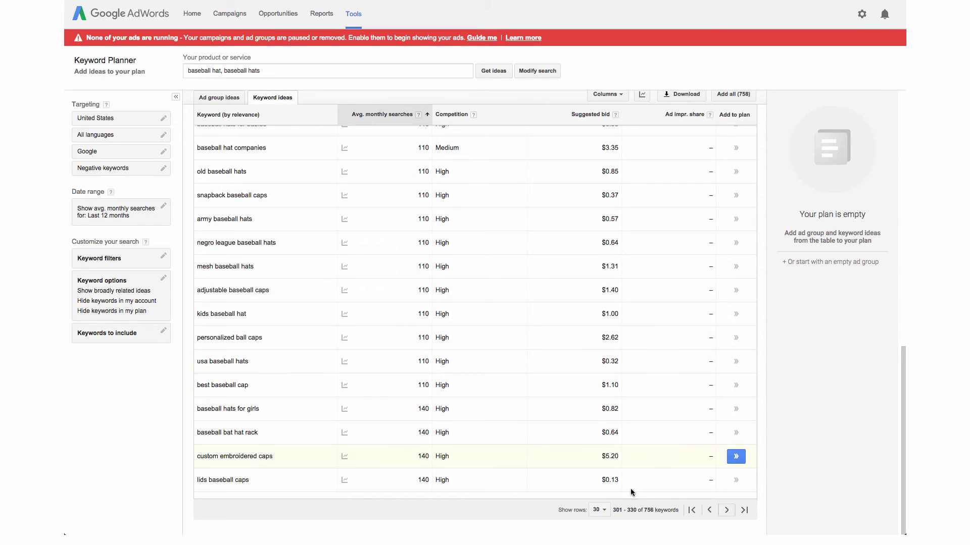
# - Advance two pages to ideas 361–390, all at 170 monthly searches
pyautogui.click(727, 511)
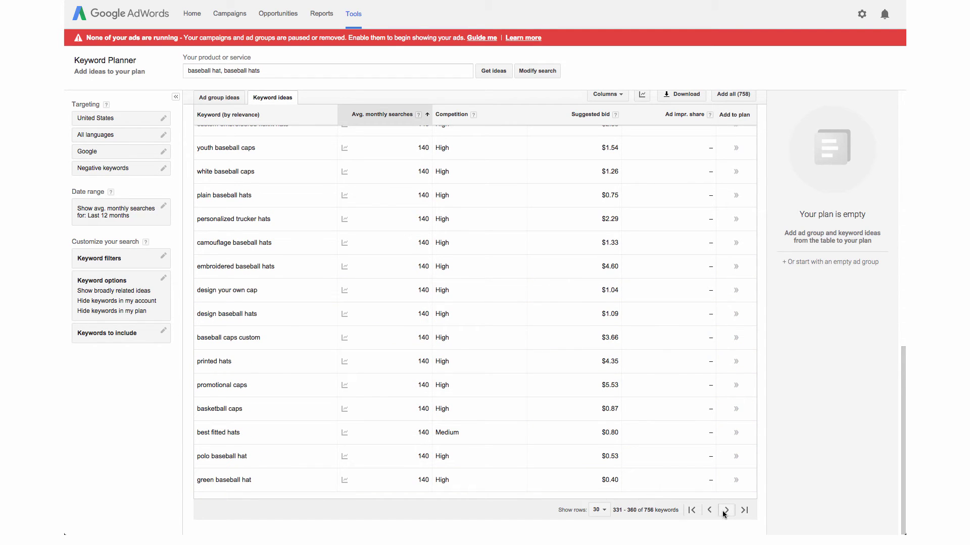
pyautogui.click(726, 511)
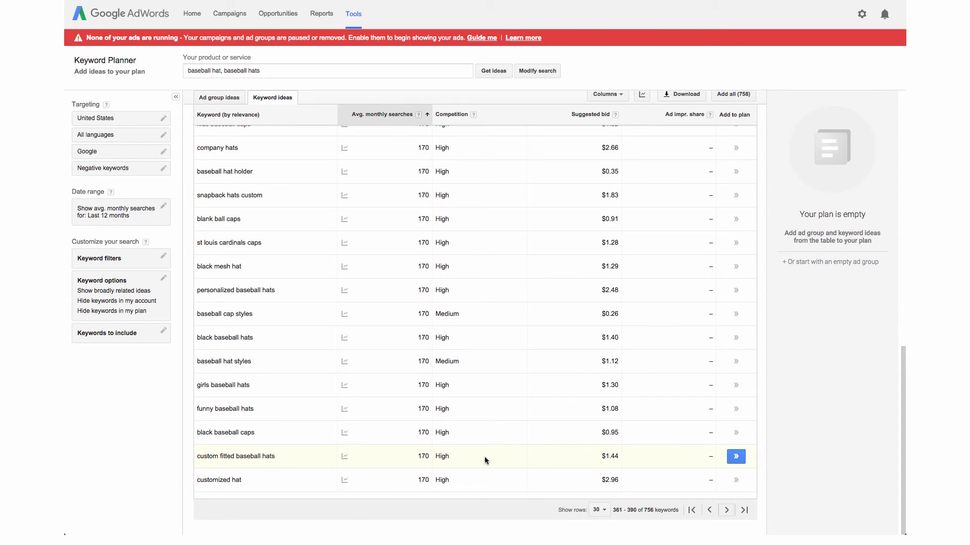
# - Advance one page to ideas 391–420, where searches climb from 170 to 210
pyautogui.click(726, 512)
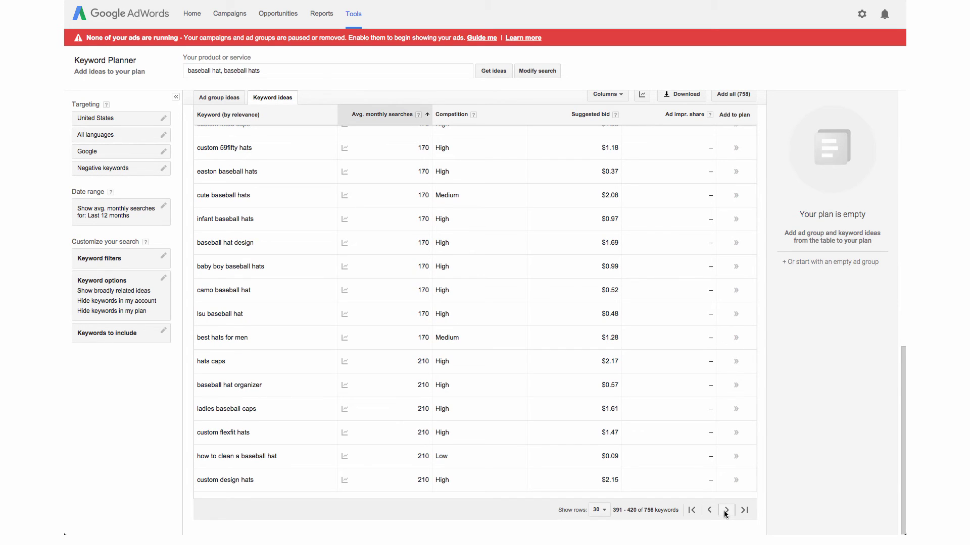